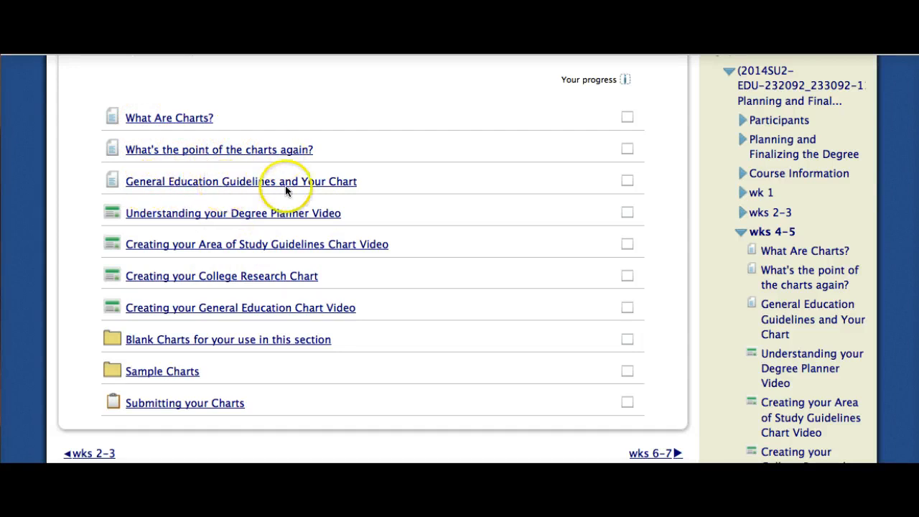
Step: Open the General Education Guidelines and Your Chart page and read the credit minimums and the list of ten areas
{"action": "left_click", "coordinate": [237, 184]}
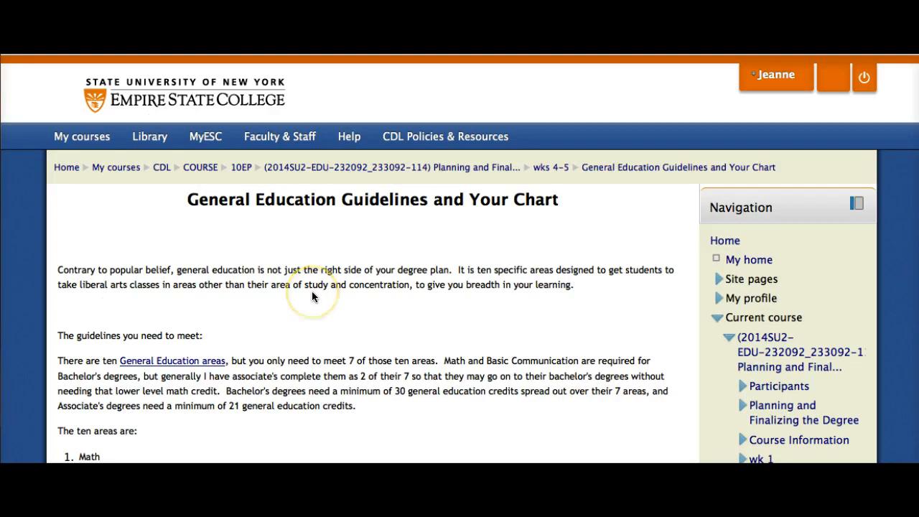
{"action": "scroll", "coordinate": [311, 295], "scroll_direction": "down", "scroll_amount": 3}
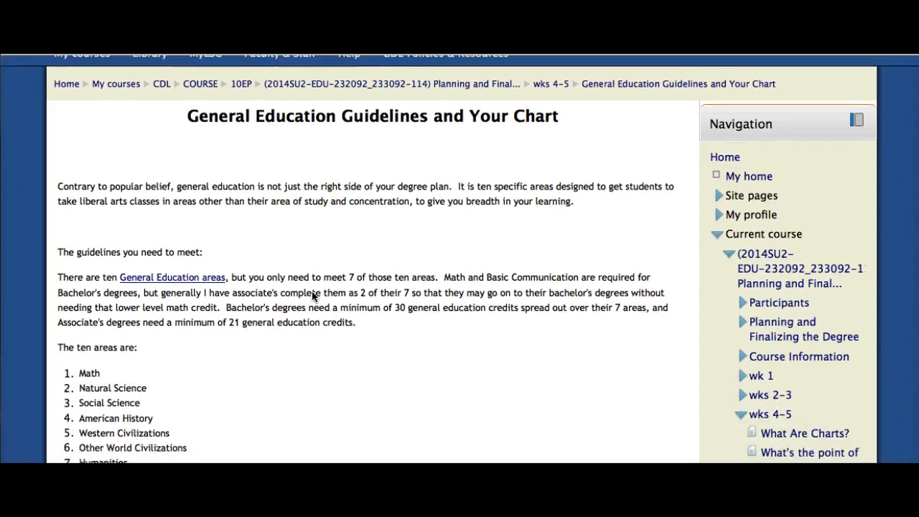
{"action": "scroll", "coordinate": [312, 294], "scroll_direction": "down", "scroll_amount": 2}
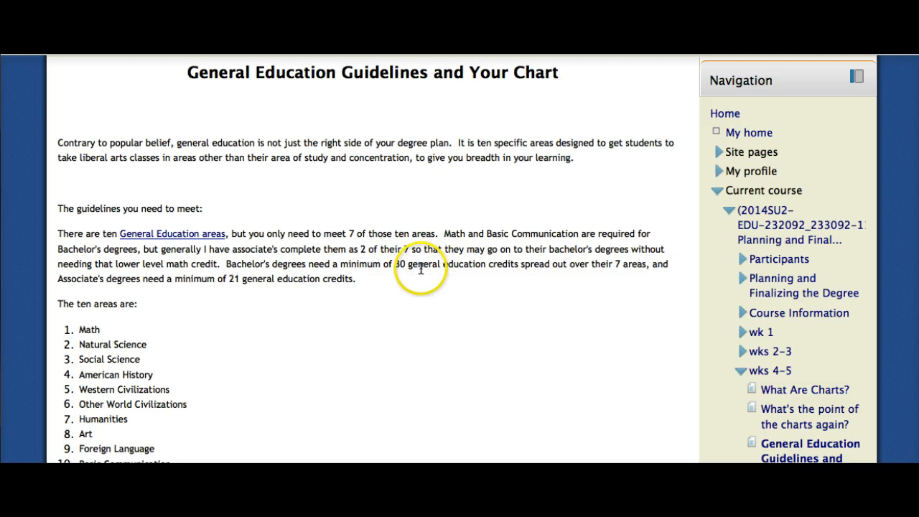
{"action": "scroll", "coordinate": [389, 287], "scroll_direction": "down", "scroll_amount": 2}
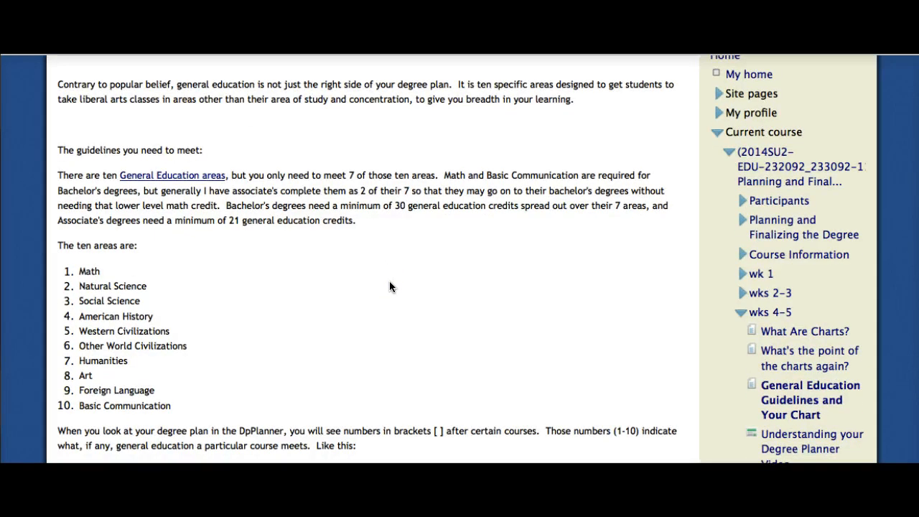
{"action": "scroll", "coordinate": [389, 286], "scroll_direction": "down", "scroll_amount": 1}
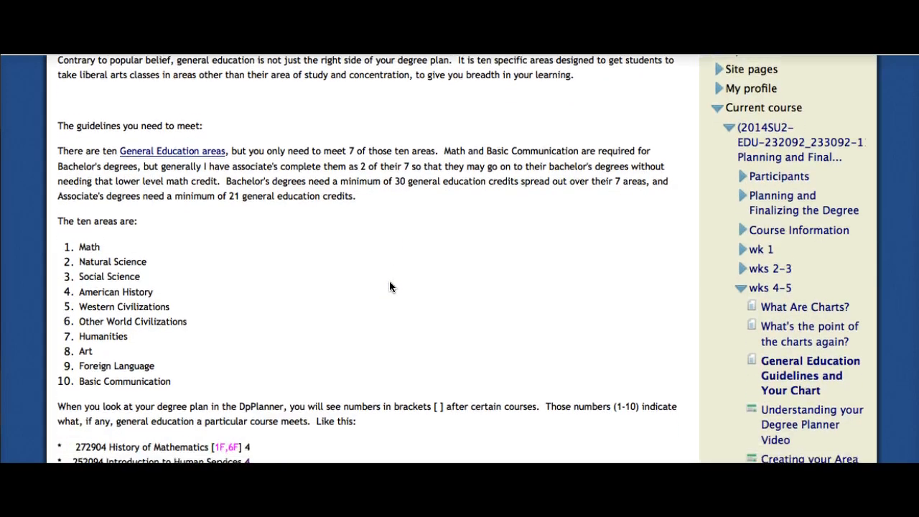
{"action": "scroll", "coordinate": [390, 287], "scroll_direction": "down", "scroll_amount": 1}
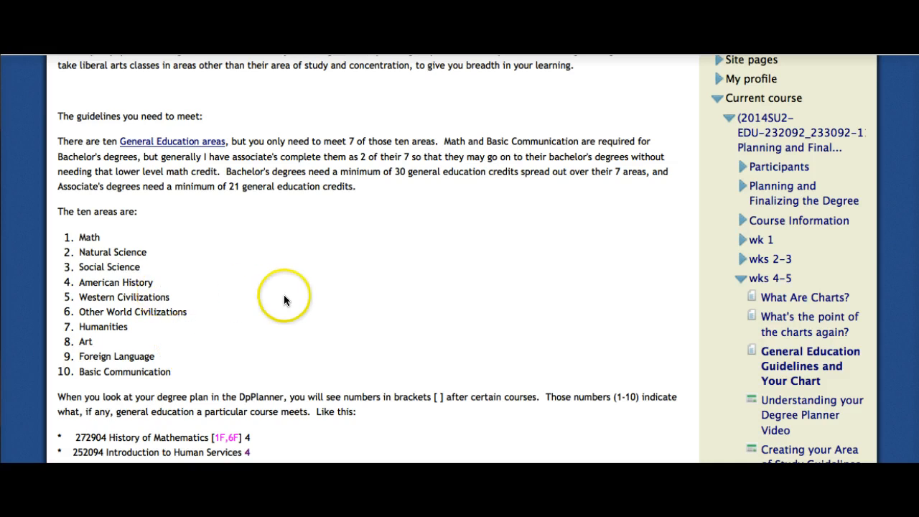
Step: Examine how the bracketed codes and course numbers in the sample course listings indicate general education areas and course level
{"action": "scroll", "coordinate": [284, 297], "scroll_direction": "down", "scroll_amount": 2}
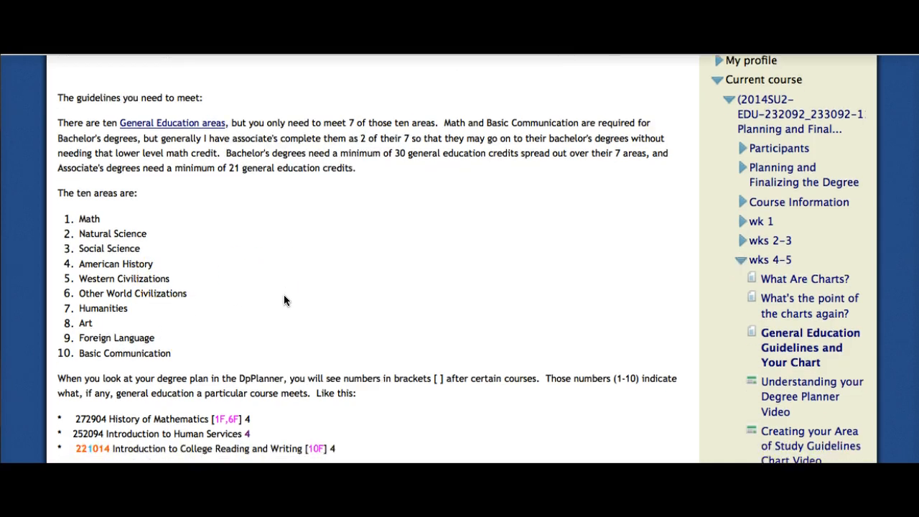
{"action": "scroll", "coordinate": [283, 300], "scroll_direction": "down", "scroll_amount": 2}
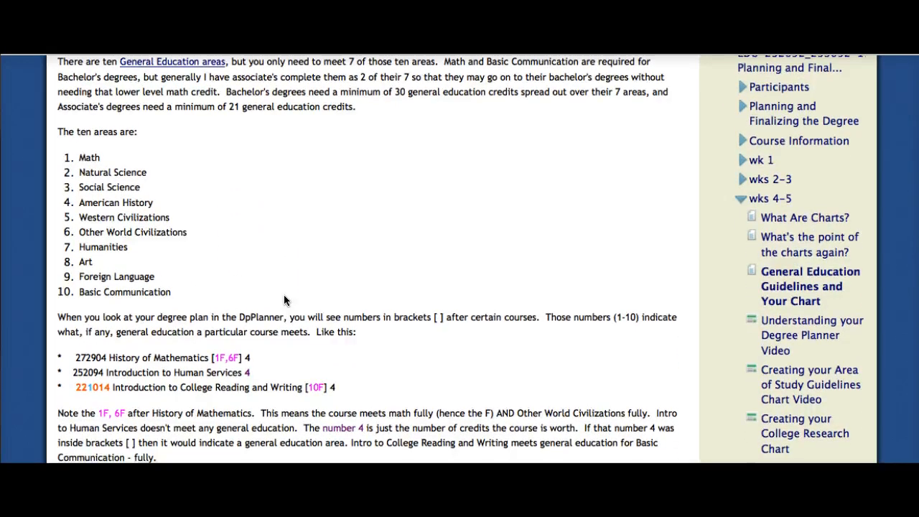
{"action": "scroll", "coordinate": [276, 316], "scroll_direction": "down", "scroll_amount": 5}
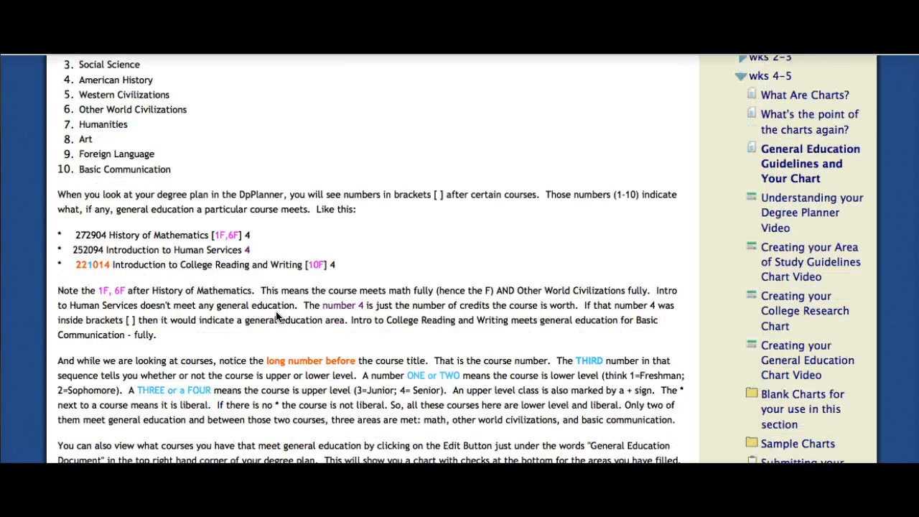
{"action": "scroll", "coordinate": [276, 316], "scroll_direction": "down", "scroll_amount": 5}
{"action": "scroll", "coordinate": [276, 315], "scroll_direction": "up", "scroll_amount": 8}
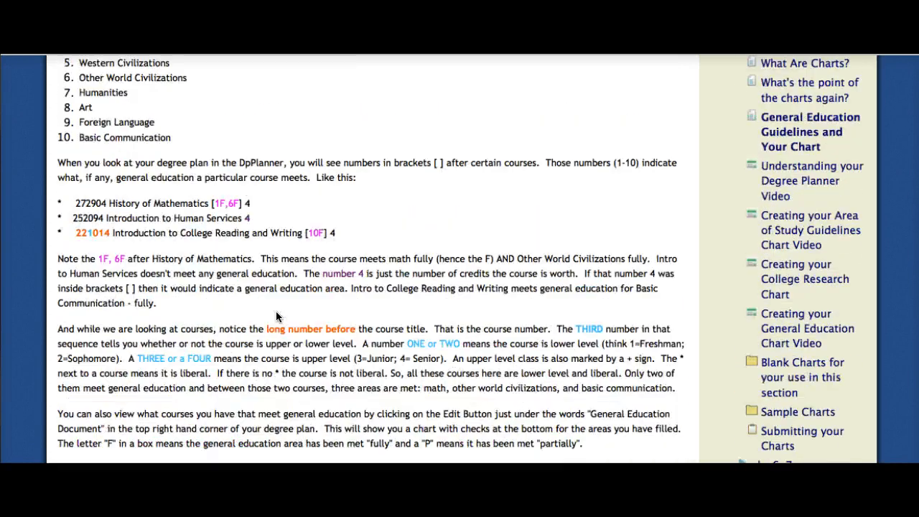
{"action": "left_click", "coordinate": [221, 252]}
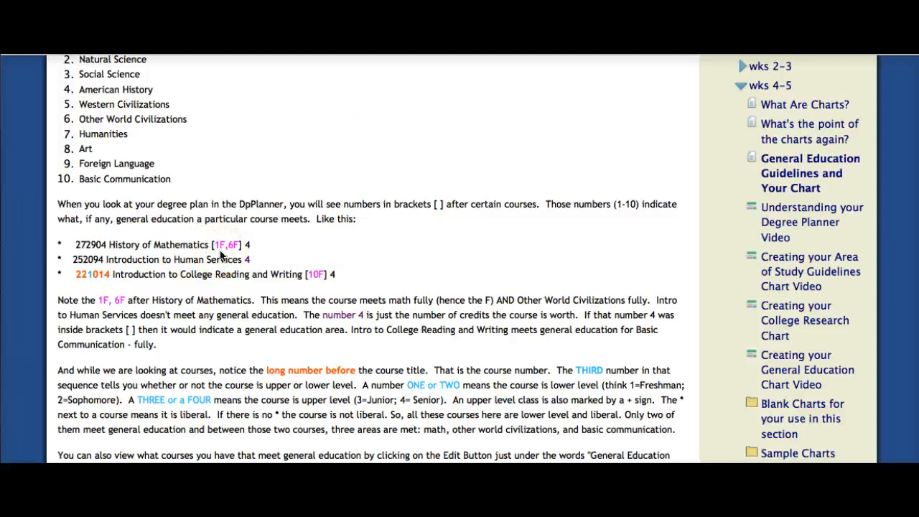
{"action": "scroll", "coordinate": [220, 256], "scroll_direction": "up", "scroll_amount": 3}
{"action": "scroll", "coordinate": [221, 255], "scroll_direction": "down", "scroll_amount": 5}
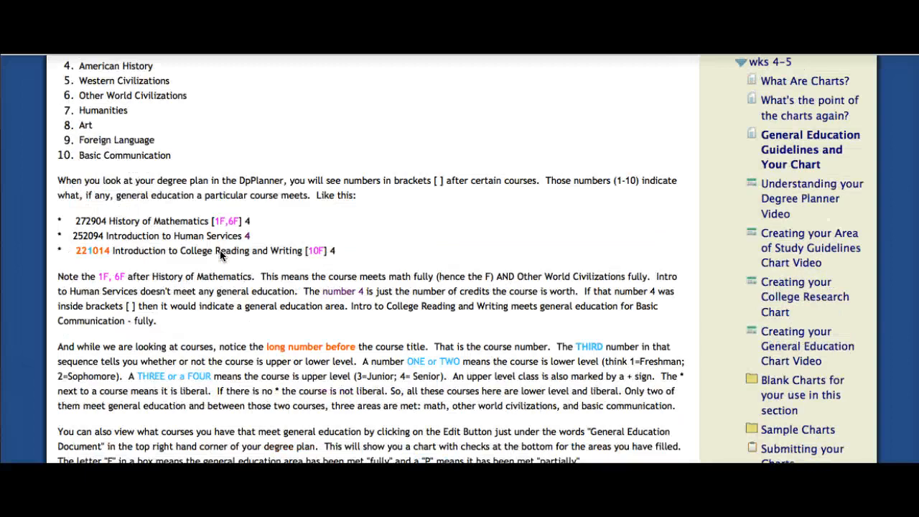
{"action": "scroll", "coordinate": [221, 256], "scroll_direction": "up", "scroll_amount": 9}
{"action": "scroll", "coordinate": [221, 256], "scroll_direction": "up", "scroll_amount": 6}
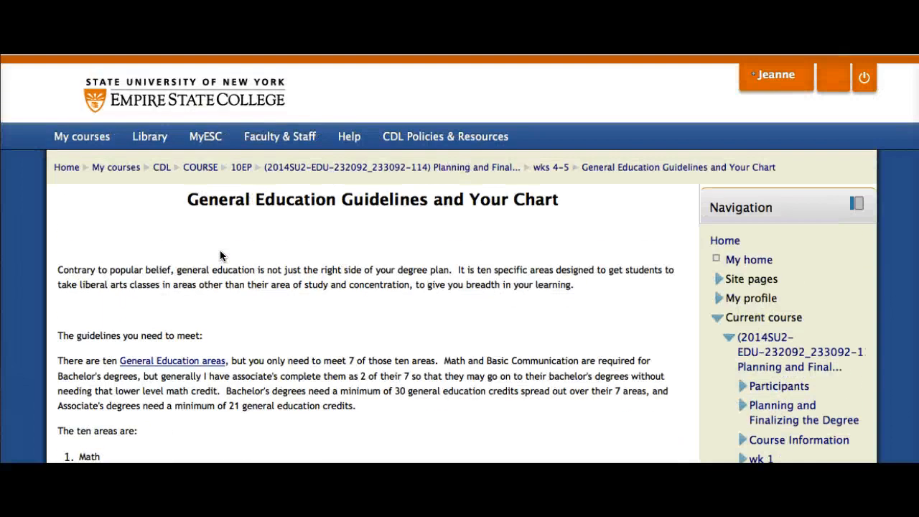
Step: Return to the wks 4-5 section and open the Sample Charts folder to reach its file list
{"action": "left_click", "coordinate": [558, 168]}
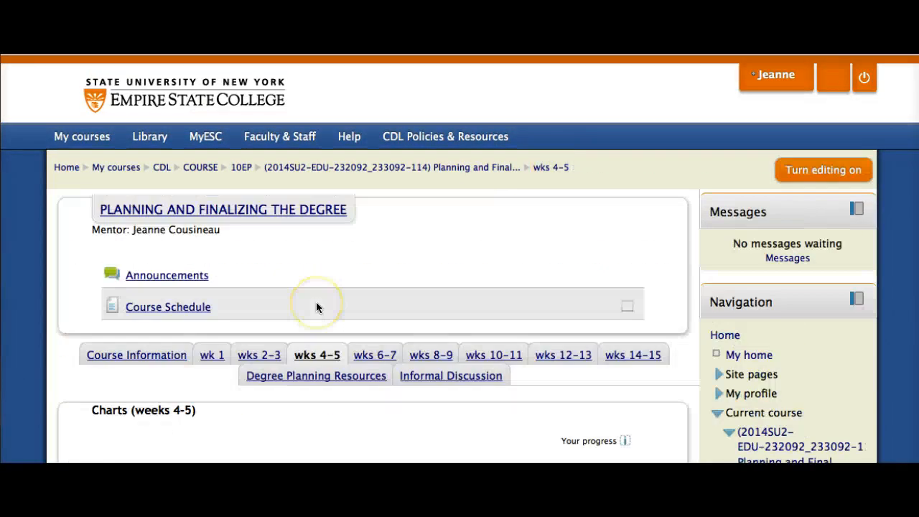
{"action": "scroll", "coordinate": [318, 307], "scroll_direction": "down", "scroll_amount": 8}
{"action": "scroll", "coordinate": [316, 307], "scroll_direction": "down", "scroll_amount": 2}
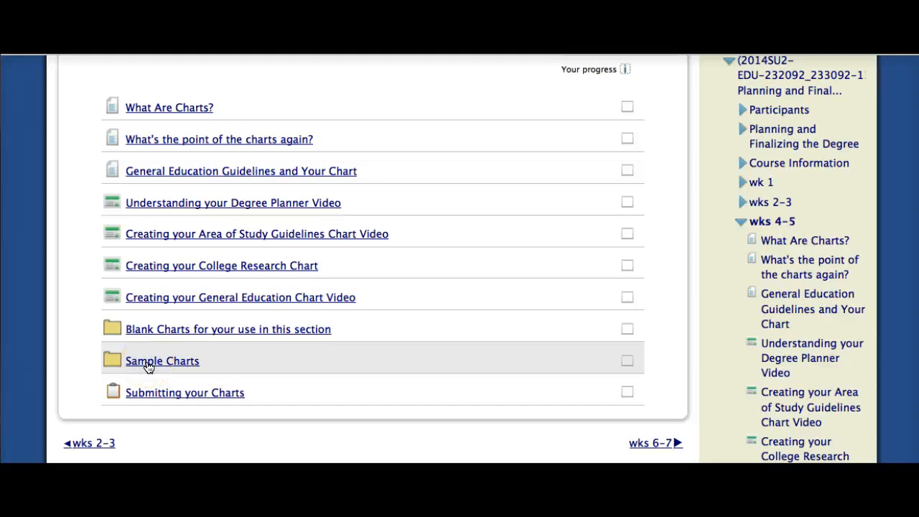
{"action": "left_click", "coordinate": [148, 361]}
{"action": "scroll", "coordinate": [239, 335], "scroll_direction": "down", "scroll_amount": 10}
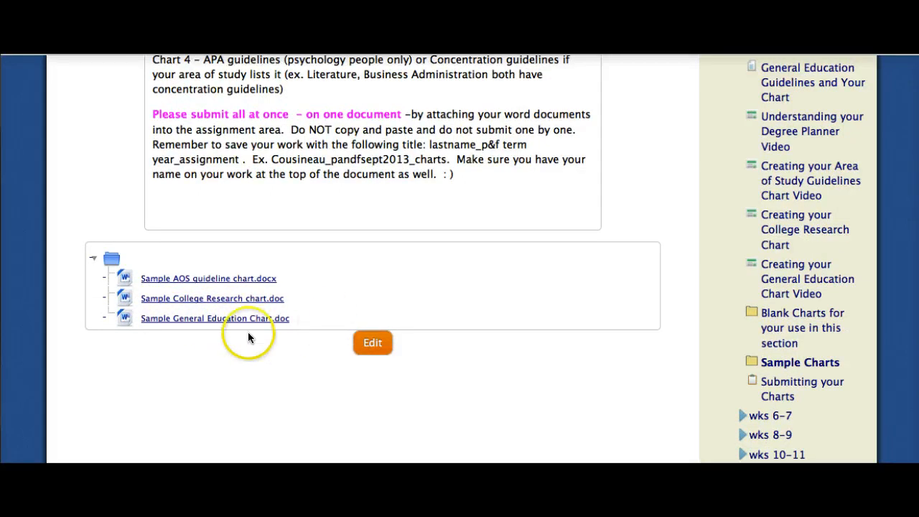
Step: Open Sample General Education Chart.doc in Microsoft Word
{"action": "left_click", "coordinate": [225, 320]}
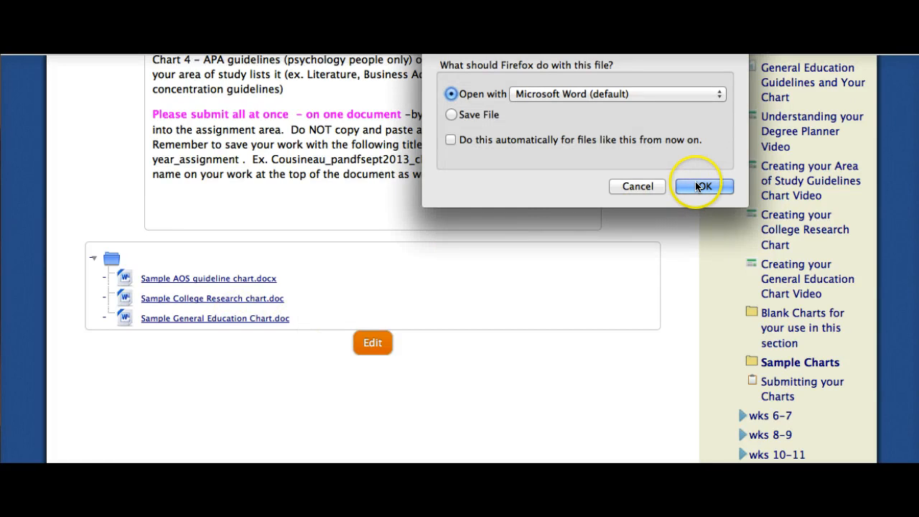
{"action": "left_click", "coordinate": [689, 186]}
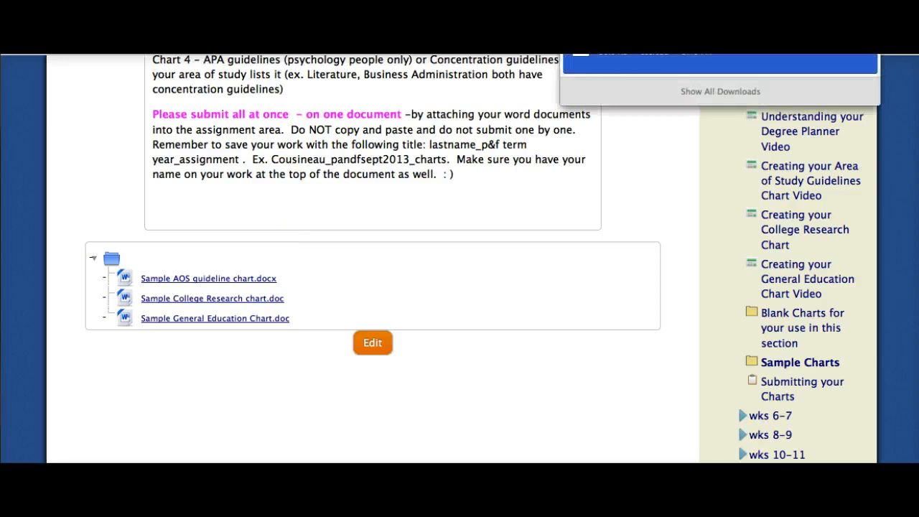
{"action": "left_click", "coordinate": [300, 211]}
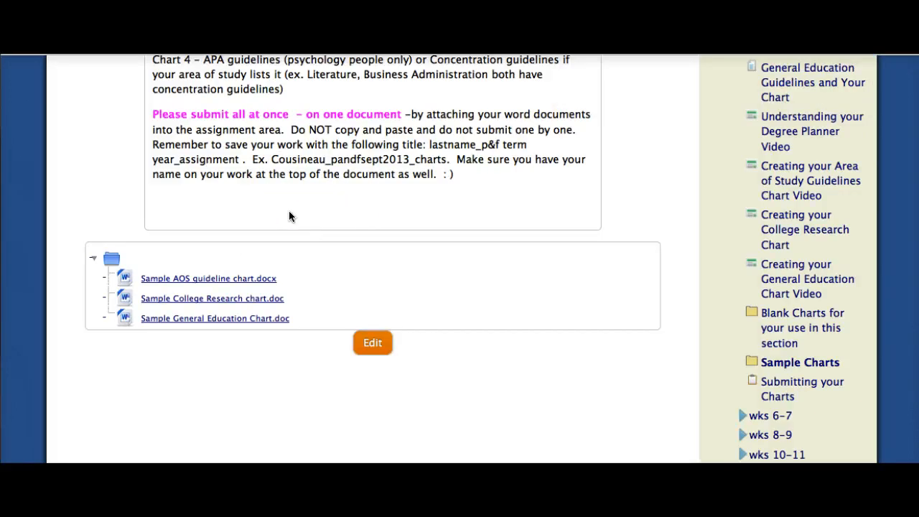
{"action": "left_click", "coordinate": [346, 210]}
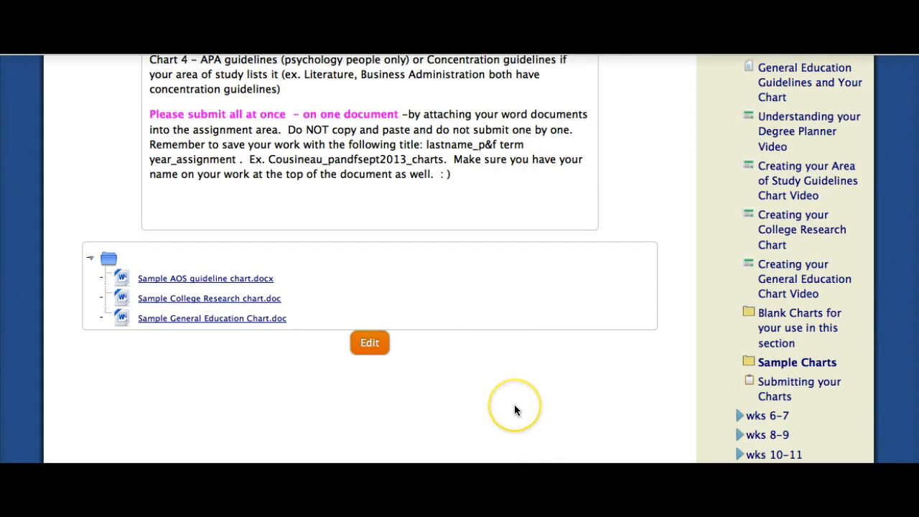
{"action": "scroll", "coordinate": [514, 410], "scroll_direction": "down", "scroll_amount": 3}
{"action": "scroll", "coordinate": [514, 410], "scroll_direction": "up", "scroll_amount": 3}
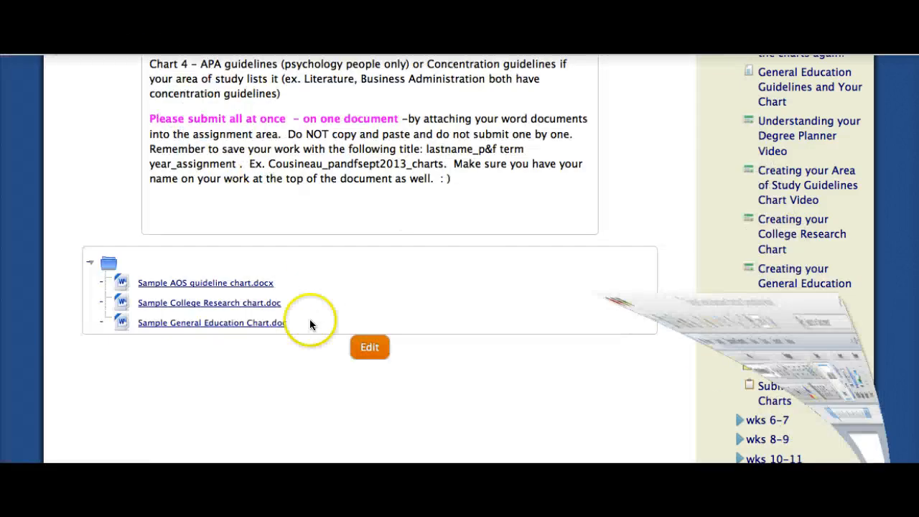
Step: Go back to the wks 4-5 section, open the Blank Charts for your use in this section folder and browse its files
{"action": "scroll", "coordinate": [226, 245], "scroll_direction": "up", "scroll_amount": 10}
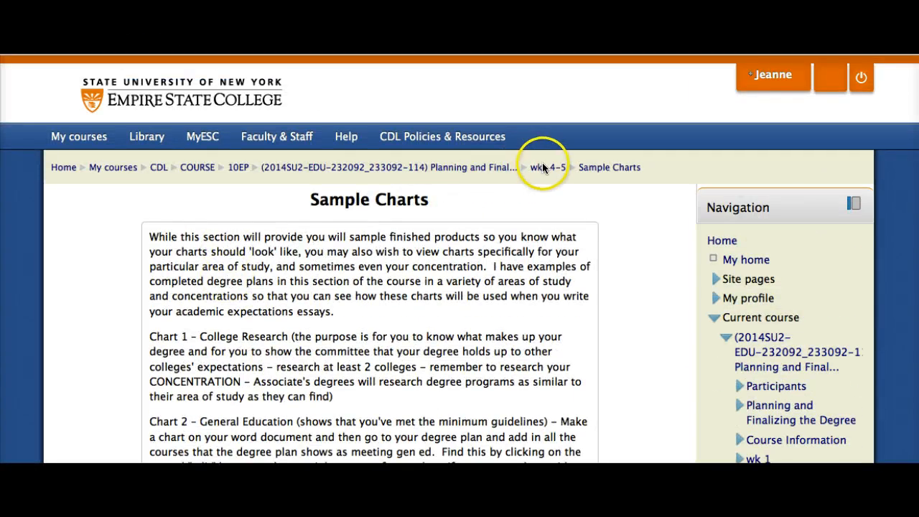
{"action": "left_click", "coordinate": [542, 166]}
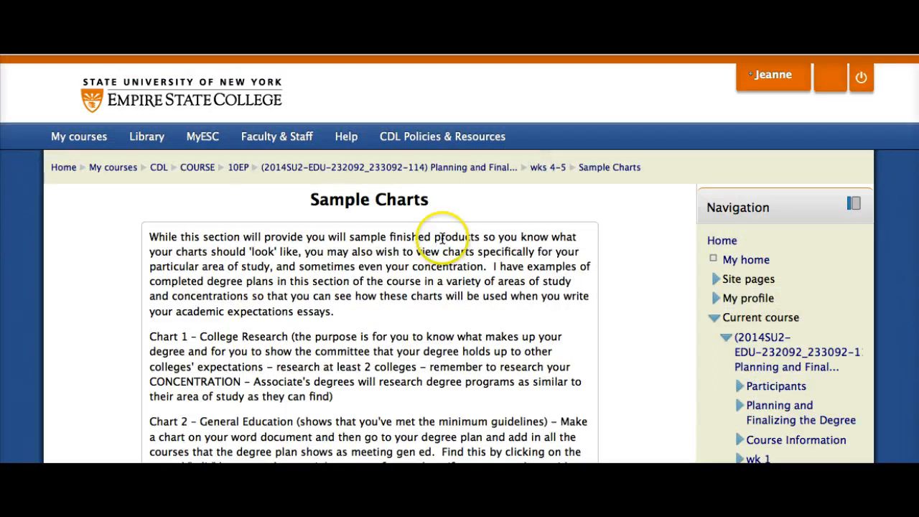
{"action": "scroll", "coordinate": [330, 300], "scroll_direction": "down", "scroll_amount": 10}
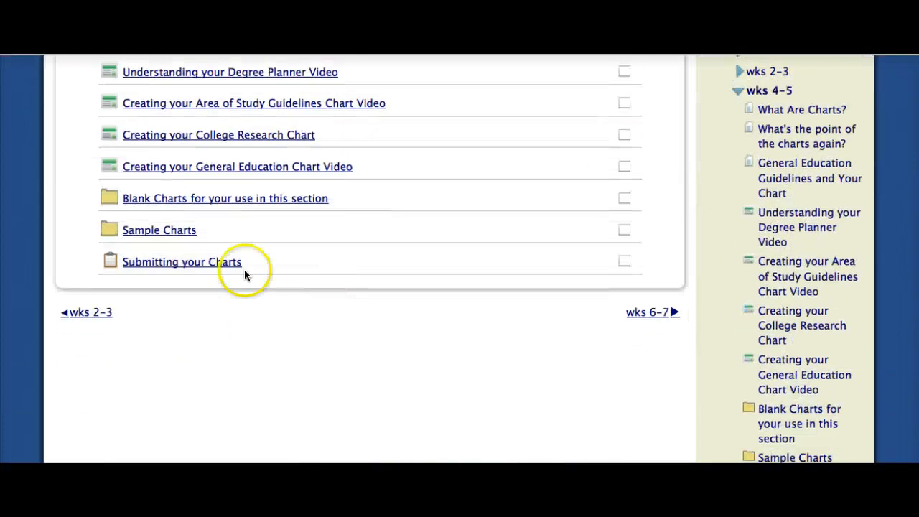
{"action": "left_click", "coordinate": [191, 199]}
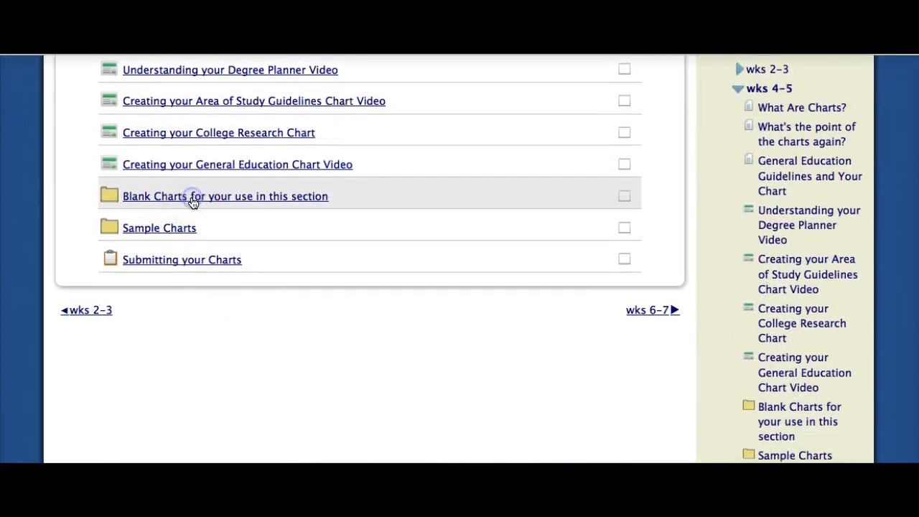
{"action": "scroll", "coordinate": [513, 280], "scroll_direction": "down", "scroll_amount": 5}
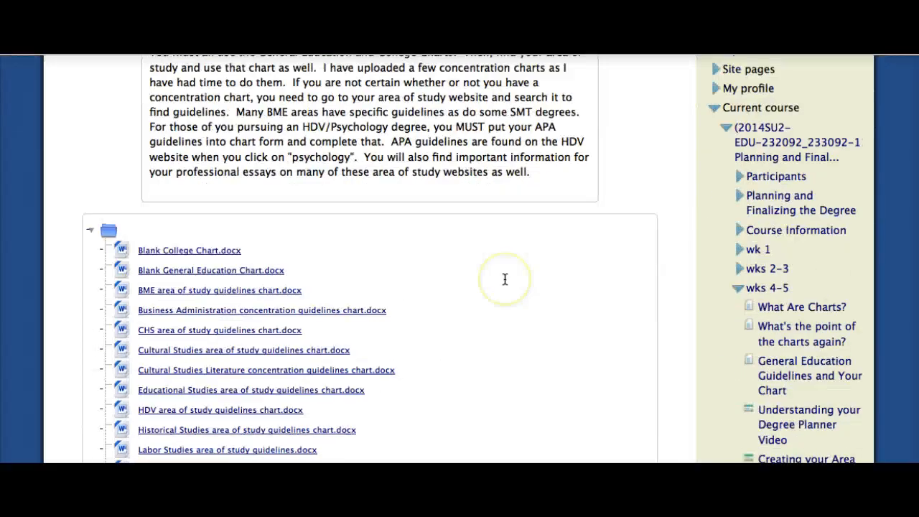
{"action": "scroll", "coordinate": [505, 278], "scroll_direction": "down", "scroll_amount": 3}
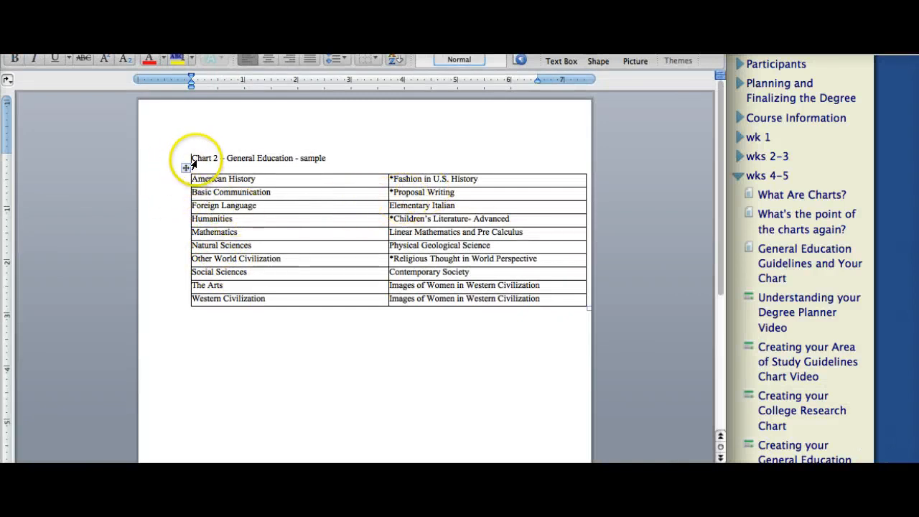
Step: Copy the whole sample General Education chart in the Word document, including its Chart 2 heading
{"action": "left_click", "coordinate": [263, 237], "text": "shift"}
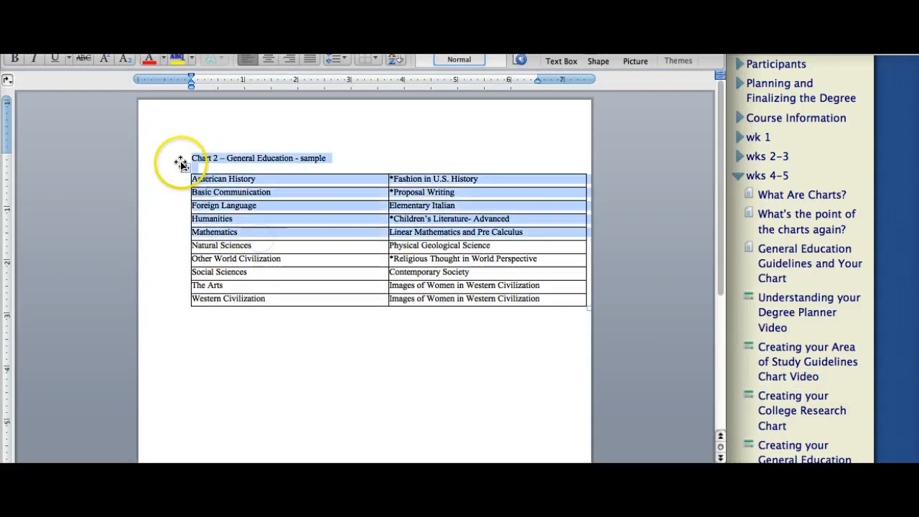
{"action": "left_click", "coordinate": [181, 163]}
{"action": "left_click_drag", "start_coordinate": [168, 144], "coordinate": [514, 313]}
{"action": "key", "text": "ctrl+c"}
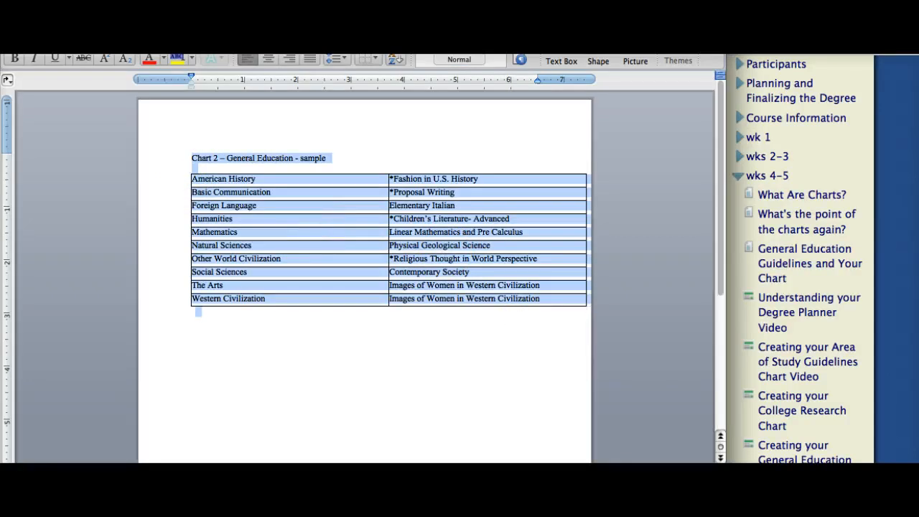
Step: Paste the copied General Education chart into a new blank Word document
{"action": "key", "text": "Delete"}
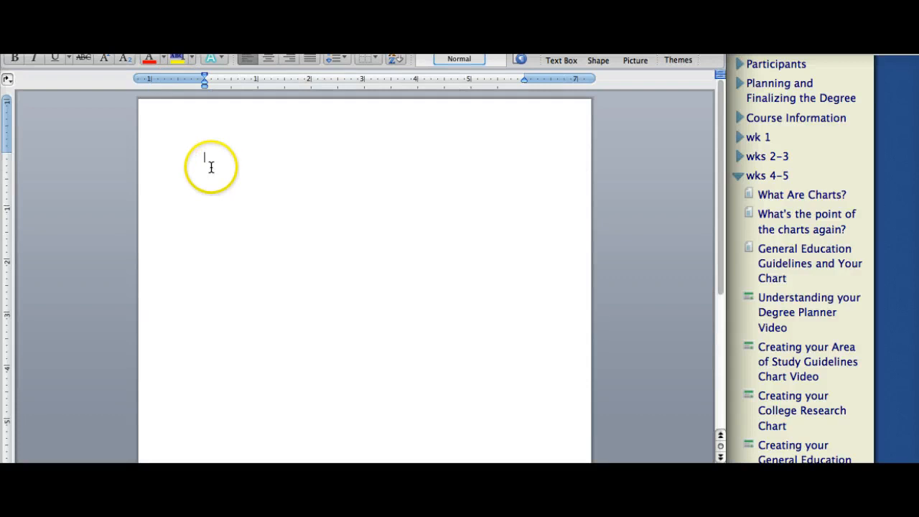
{"action": "left_click", "coordinate": [211, 167]}
{"action": "right_click", "coordinate": [211, 167]}
{"action": "left_click", "coordinate": [248, 203]}
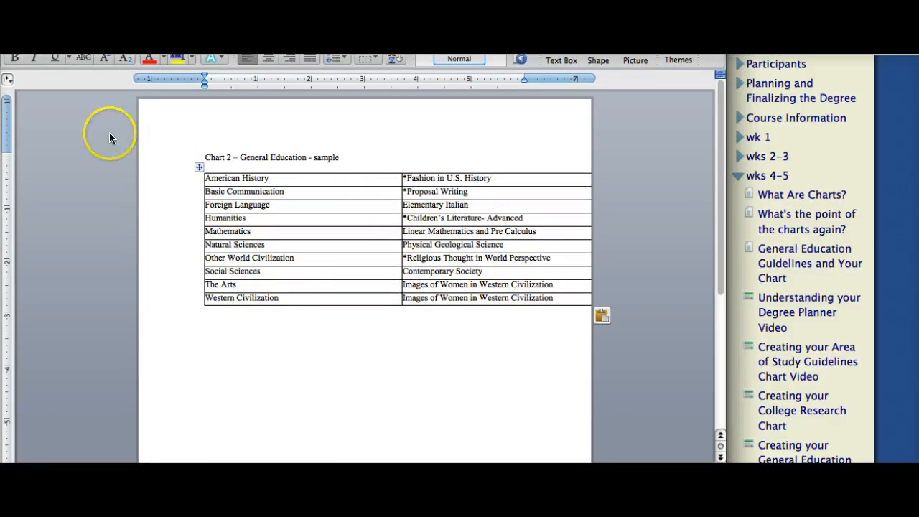
Step: Enter a file name made of the surname followed by "may2014pandf charts" for saving the new document, and cancel the save
{"action": "left_click_drag", "start_coordinate": [158, 157], "coordinate": [161, 191]}
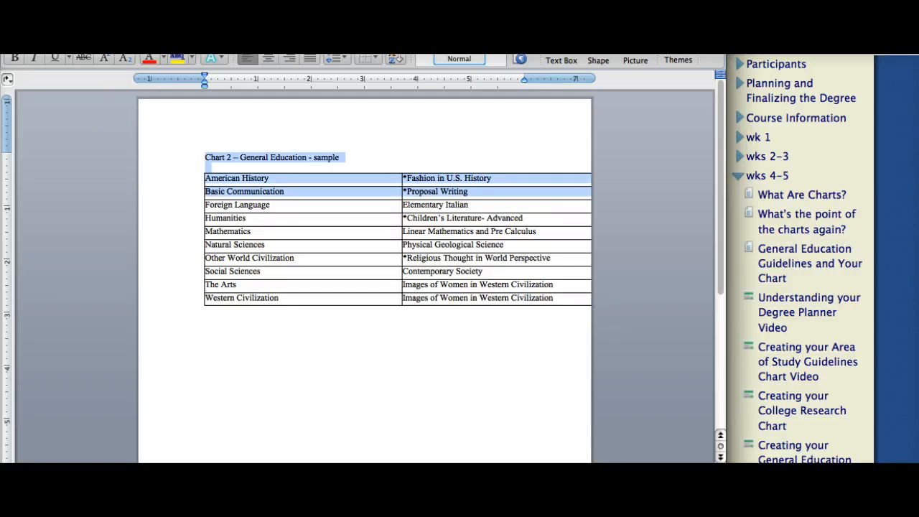
{"action": "left_click_drag", "start_coordinate": [211, 2], "coordinate": [237, 74]}
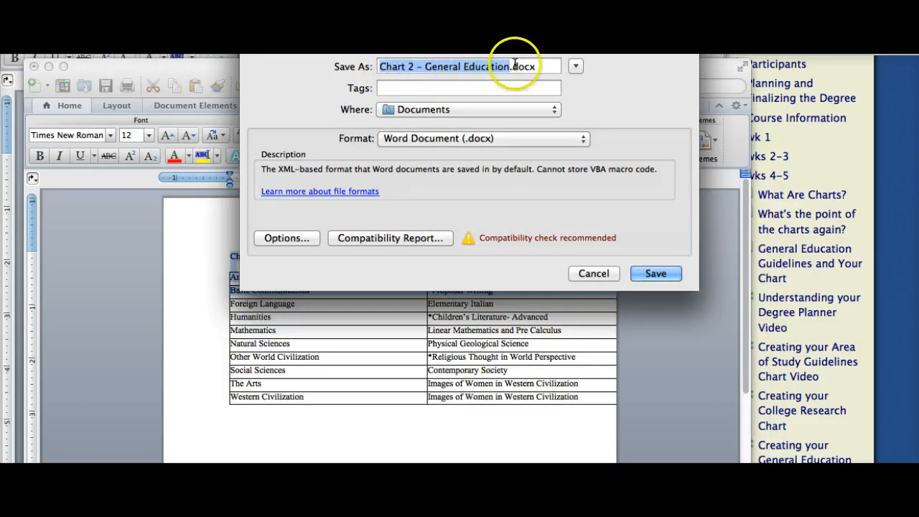
{"action": "key", "text": "BackSpace"}
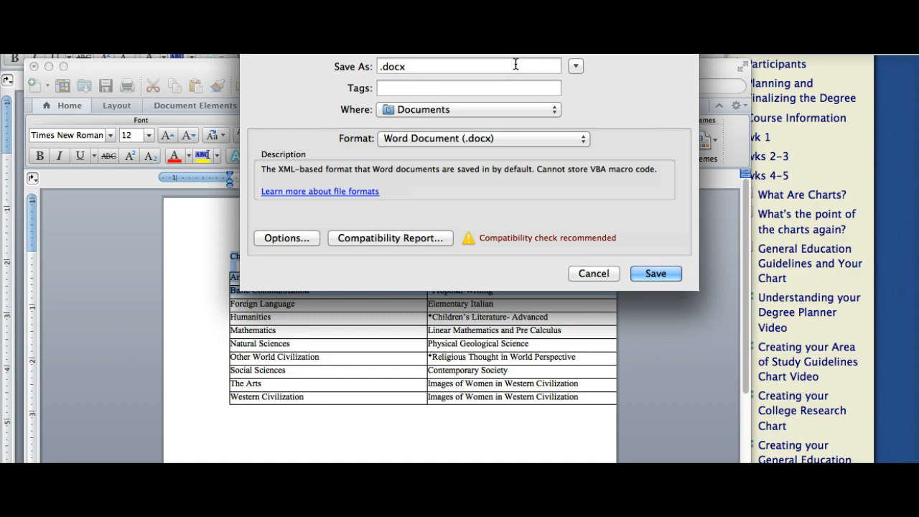
{"action": "type", "text": "Cousineau"}
{"action": "type", "text": " may2014"}
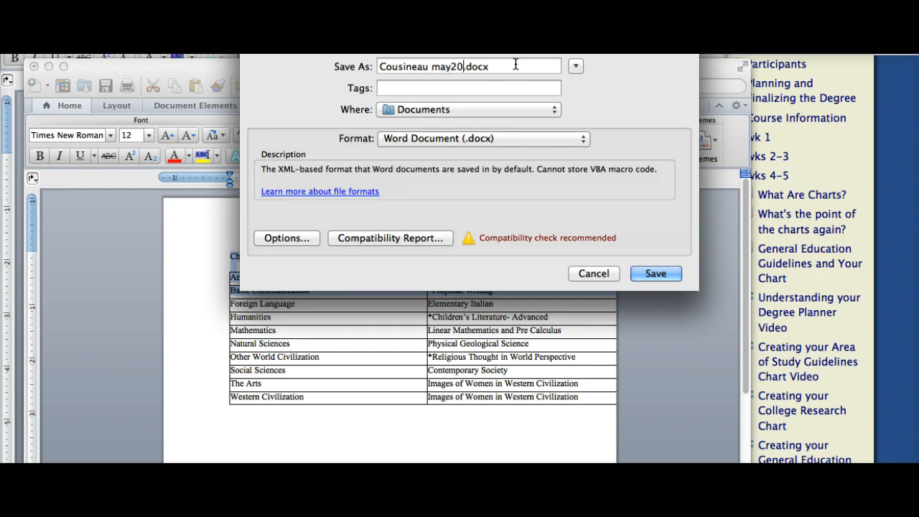
{"action": "type", "text": "pandf"}
{"action": "type", "text": "charts"}
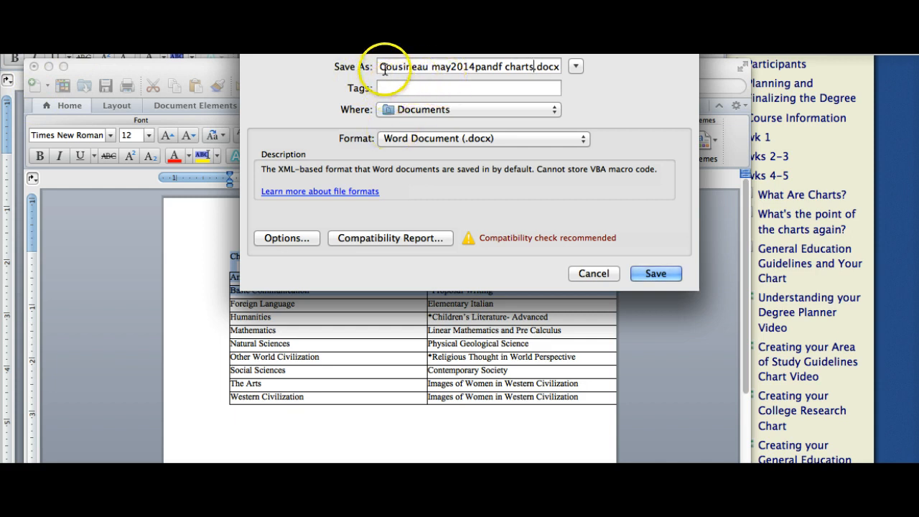
{"action": "left_click_drag", "start_coordinate": [380, 31], "coordinate": [377, 70]}
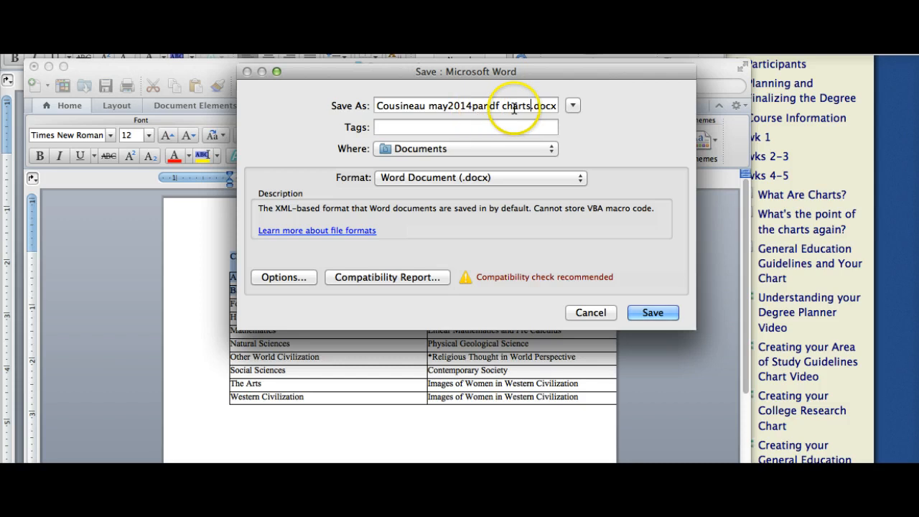
{"action": "left_click", "coordinate": [591, 313]}
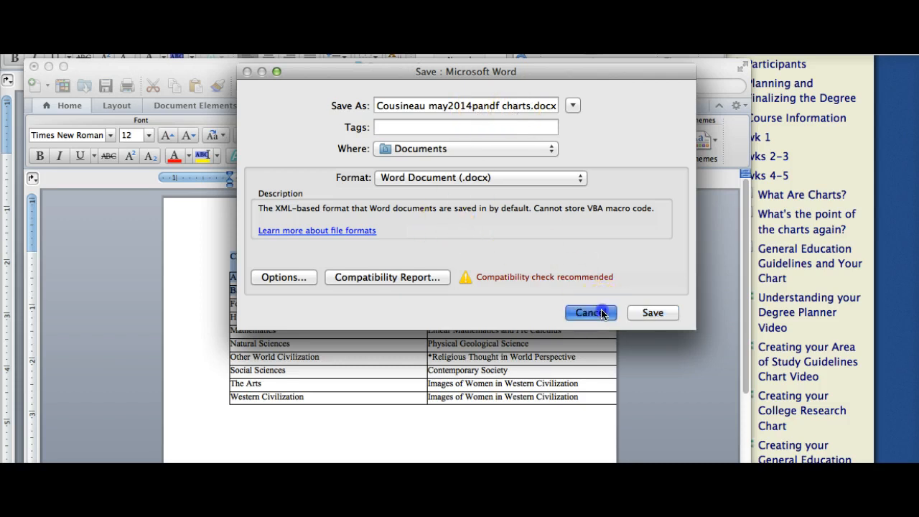
Step: Close the new document without saving it and return to the sample General Education chart
{"action": "left_click", "coordinate": [33, 66]}
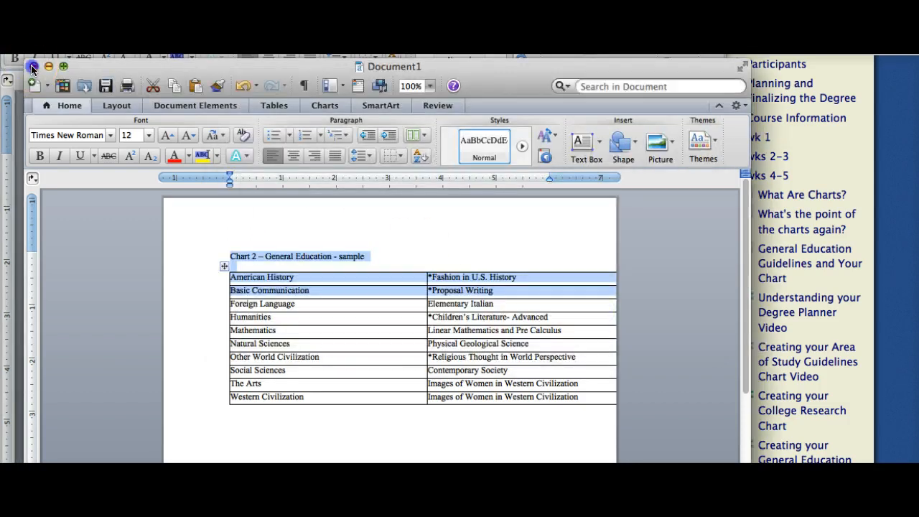
{"action": "left_click", "coordinate": [332, 164]}
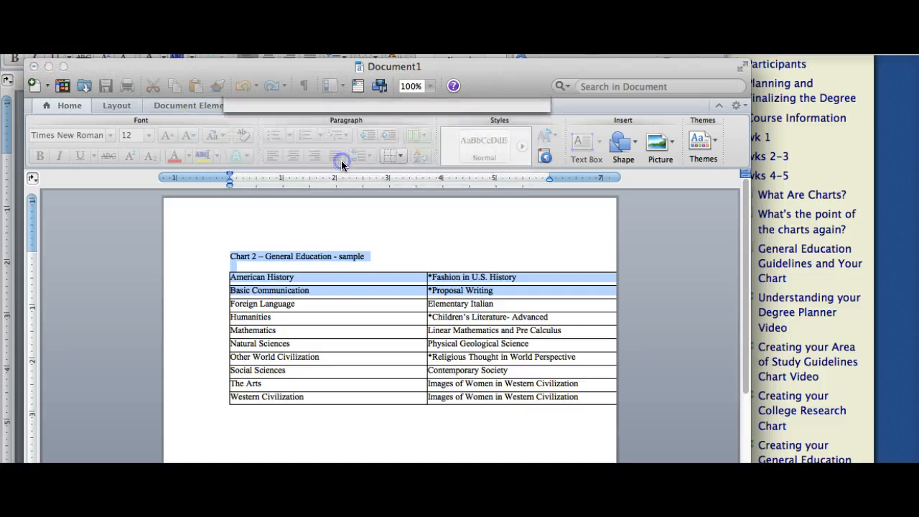
{"action": "left_click", "coordinate": [299, 208]}
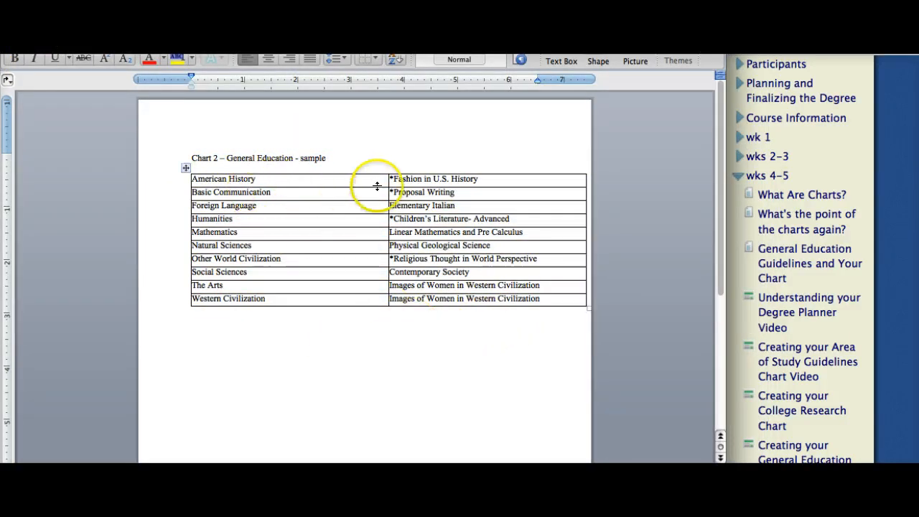
{"action": "left_click", "coordinate": [257, 205]}
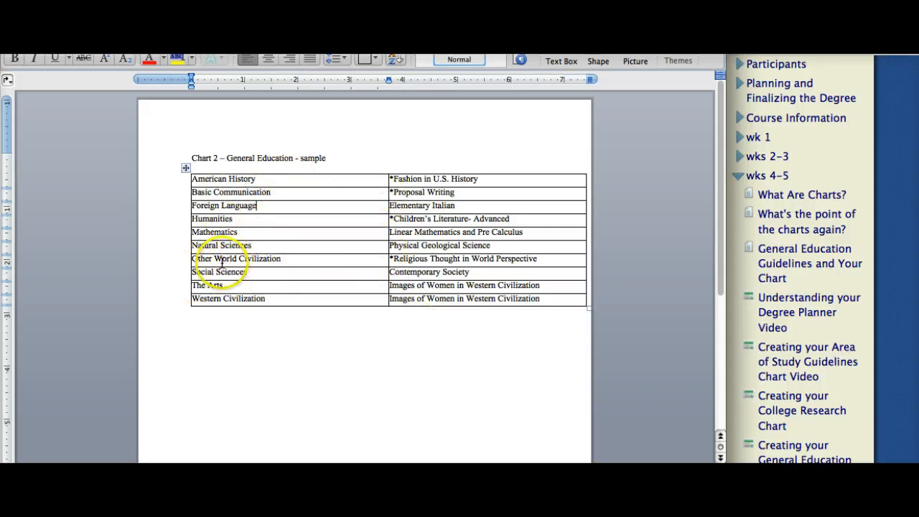
{"action": "left_click_drag", "start_coordinate": [172, 158], "coordinate": [129, 219]}
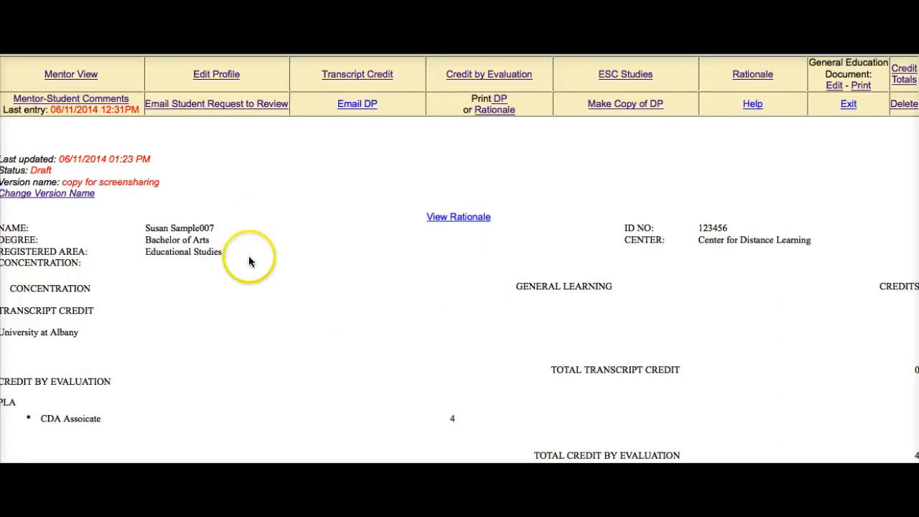
Step: Switch to DP Planner and review the degree plan's credits and general education codes, then open its General Education Document
{"action": "scroll", "coordinate": [248, 256], "scroll_direction": "down", "scroll_amount": 5}
{"action": "scroll", "coordinate": [249, 256], "scroll_direction": "down", "scroll_amount": 4}
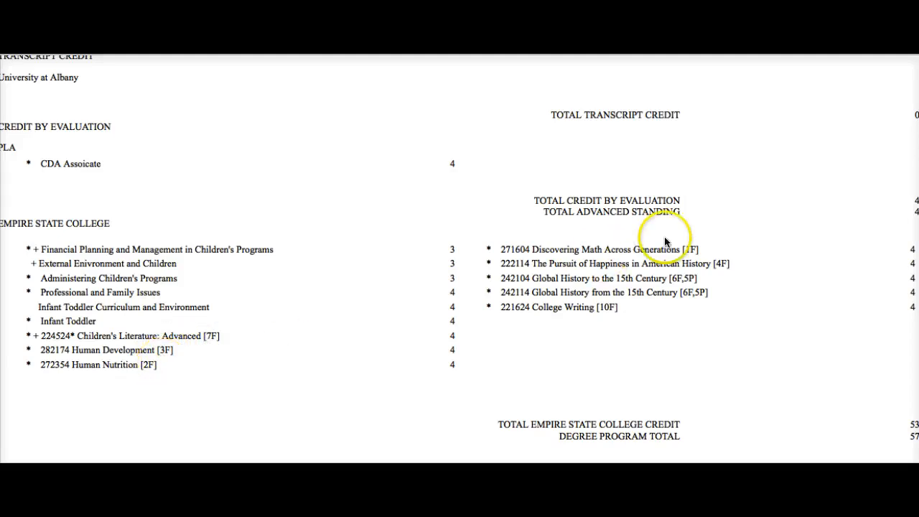
{"action": "scroll", "coordinate": [202, 192], "scroll_direction": "up", "scroll_amount": 2}
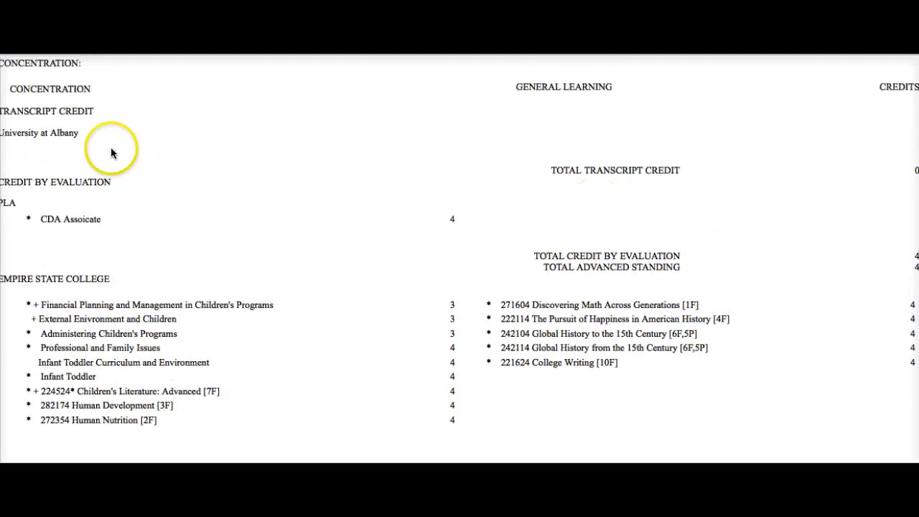
{"action": "scroll", "coordinate": [18, 143], "scroll_direction": "down", "scroll_amount": 1}
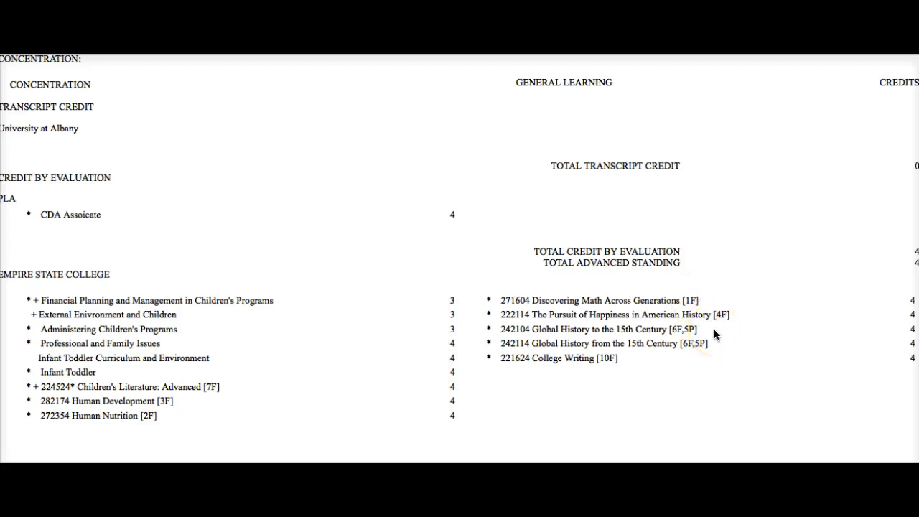
{"action": "scroll", "coordinate": [714, 330], "scroll_direction": "up", "scroll_amount": 6}
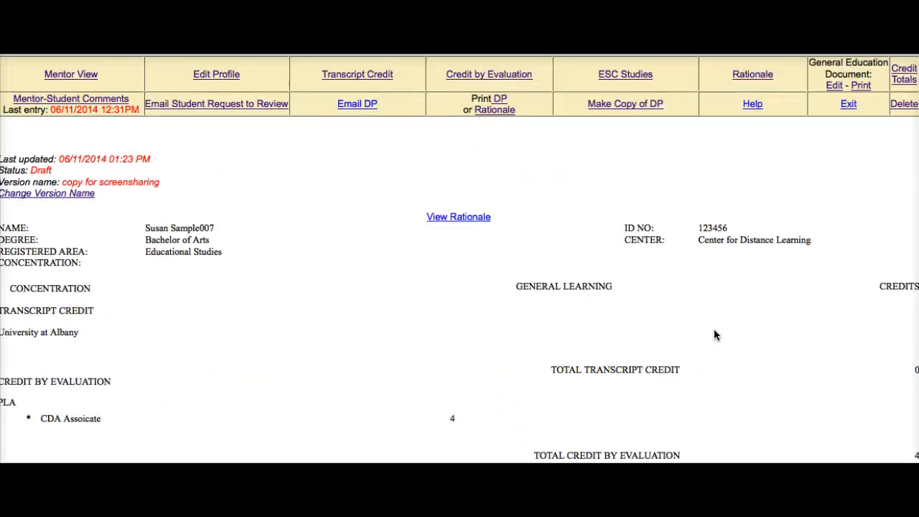
{"action": "scroll", "coordinate": [557, 369], "scroll_direction": "down", "scroll_amount": 3}
{"action": "scroll", "coordinate": [554, 369], "scroll_direction": "up", "scroll_amount": 3}
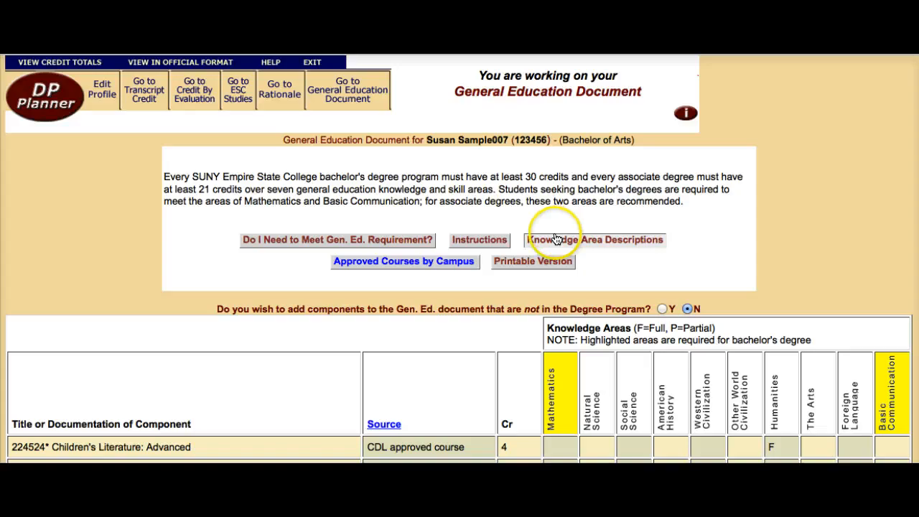
Step: Examine each course's full and partial knowledge areas, the area requirements and the total credits in the General Education Document
{"action": "scroll", "coordinate": [543, 237], "scroll_direction": "down", "scroll_amount": 7}
{"action": "scroll", "coordinate": [542, 251], "scroll_direction": "down", "scroll_amount": 2}
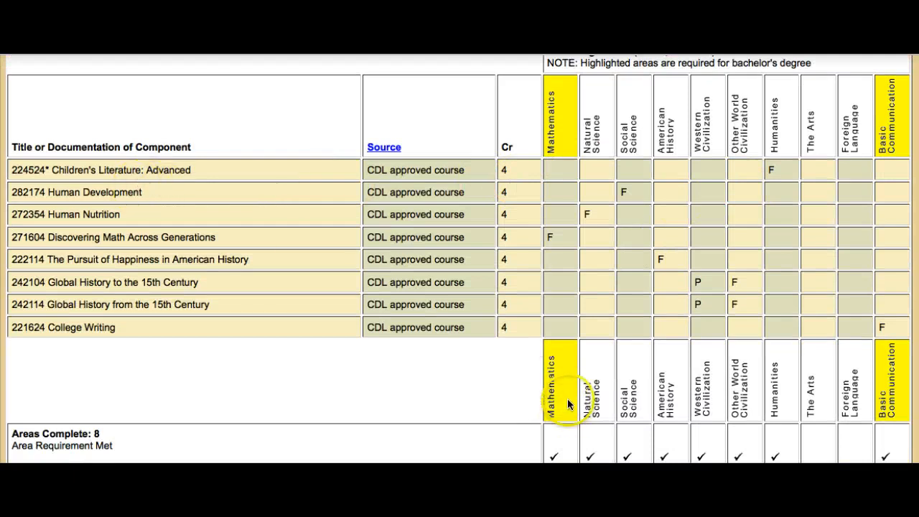
{"action": "scroll", "coordinate": [567, 399], "scroll_direction": "down", "scroll_amount": 2}
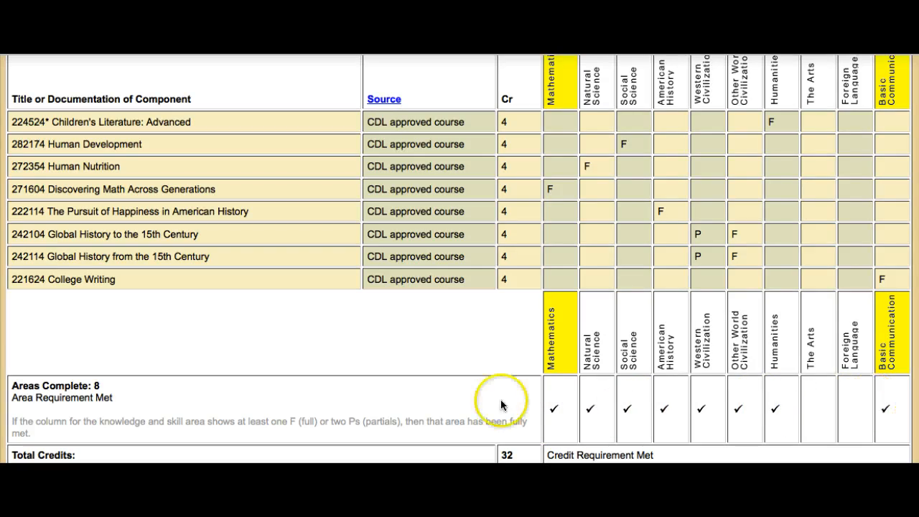
{"action": "scroll", "coordinate": [345, 367], "scroll_direction": "down", "scroll_amount": 2}
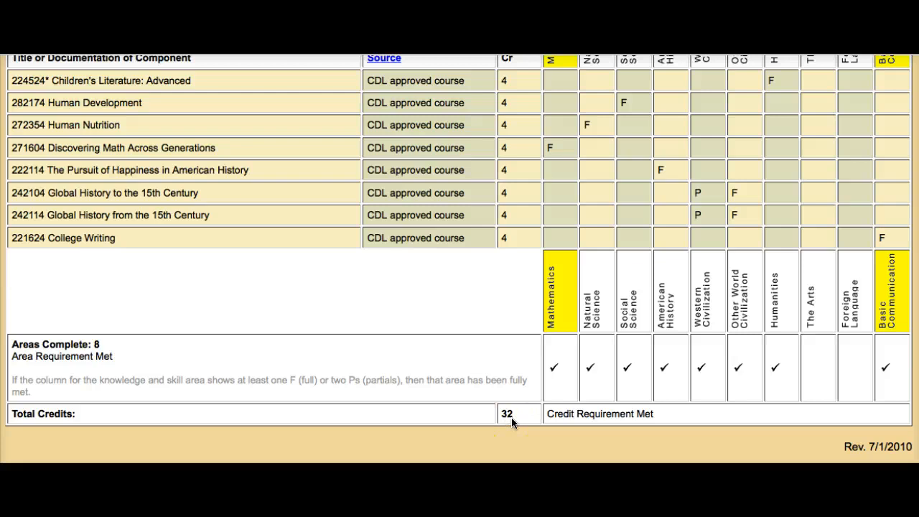
{"action": "scroll", "coordinate": [511, 419], "scroll_direction": "up", "scroll_amount": 2}
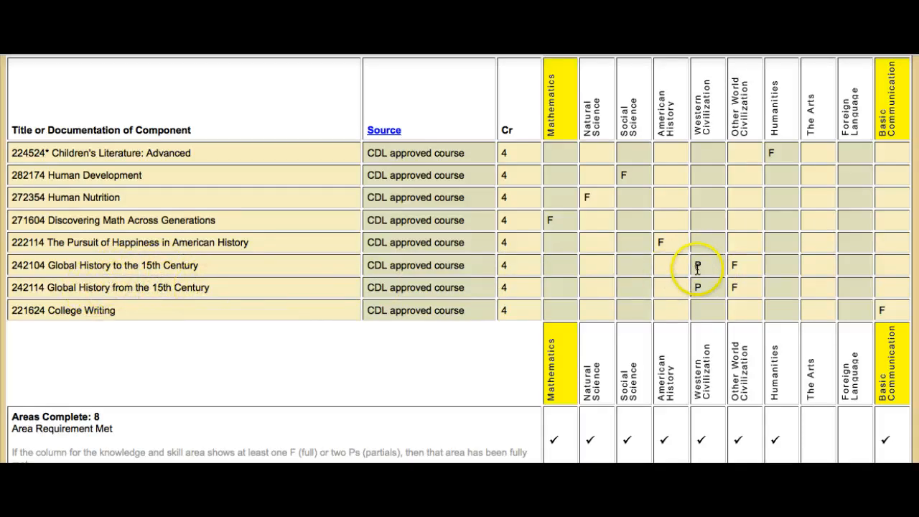
{"action": "scroll", "coordinate": [698, 283], "scroll_direction": "down", "scroll_amount": 1}
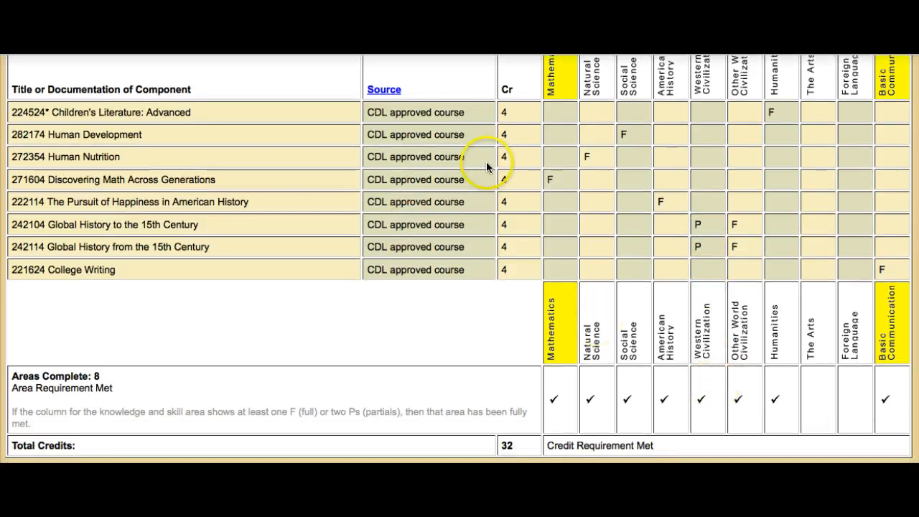
{"action": "scroll", "coordinate": [267, 144], "scroll_direction": "up", "scroll_amount": 1}
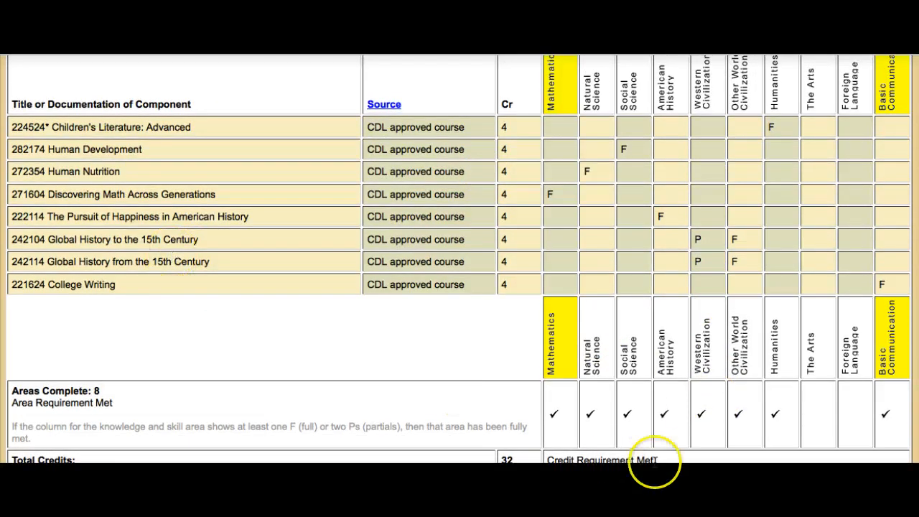
Step: Bring up Sample General Education Chart.doc in Word to compare it with the planner's courses, then minimize it
{"action": "left_click", "coordinate": [804, 483]}
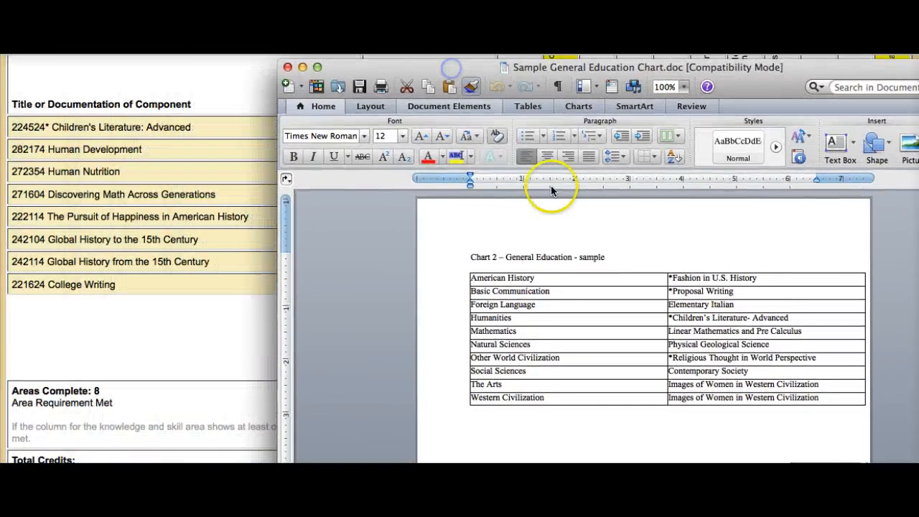
{"action": "left_click", "coordinate": [448, 299]}
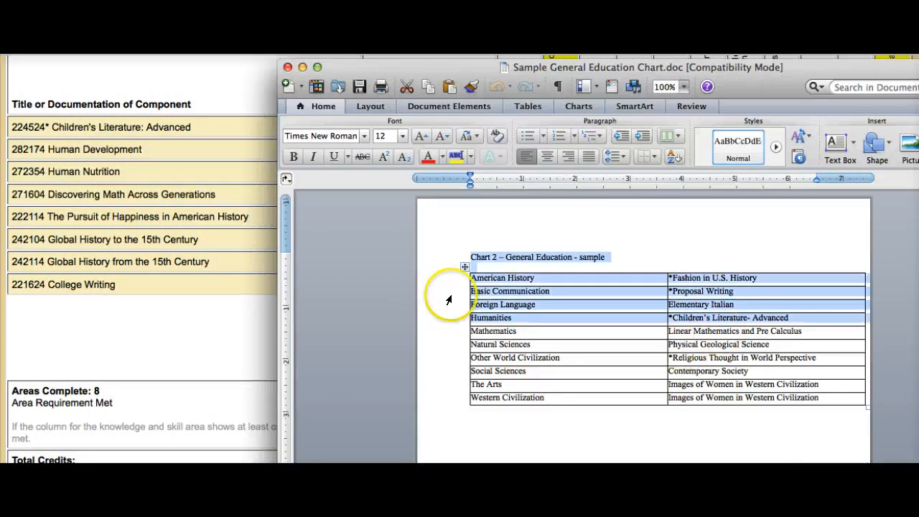
{"action": "left_click", "coordinate": [700, 336]}
{"action": "left_click", "coordinate": [740, 319]}
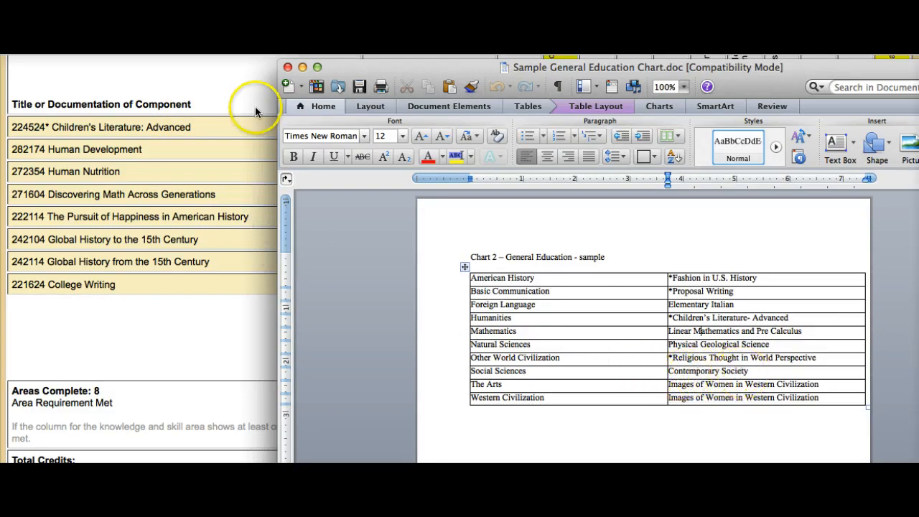
{"action": "left_click", "coordinate": [302, 67]}
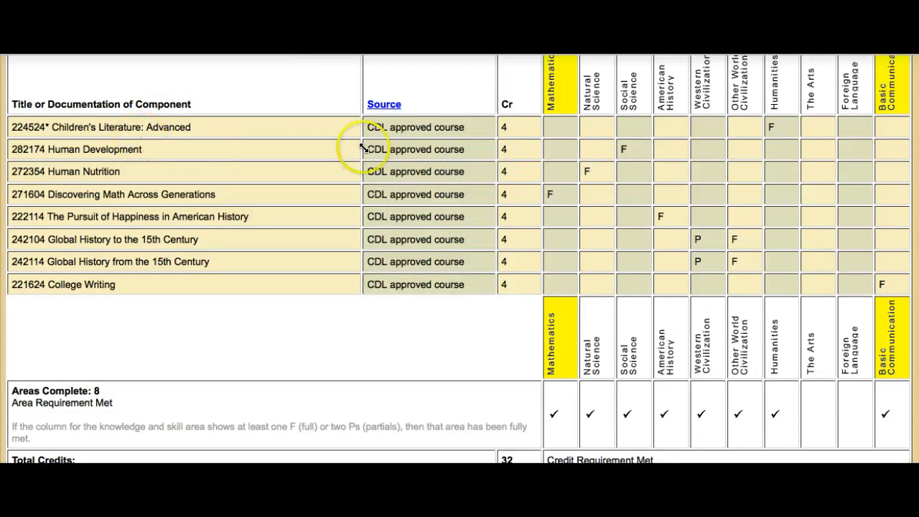